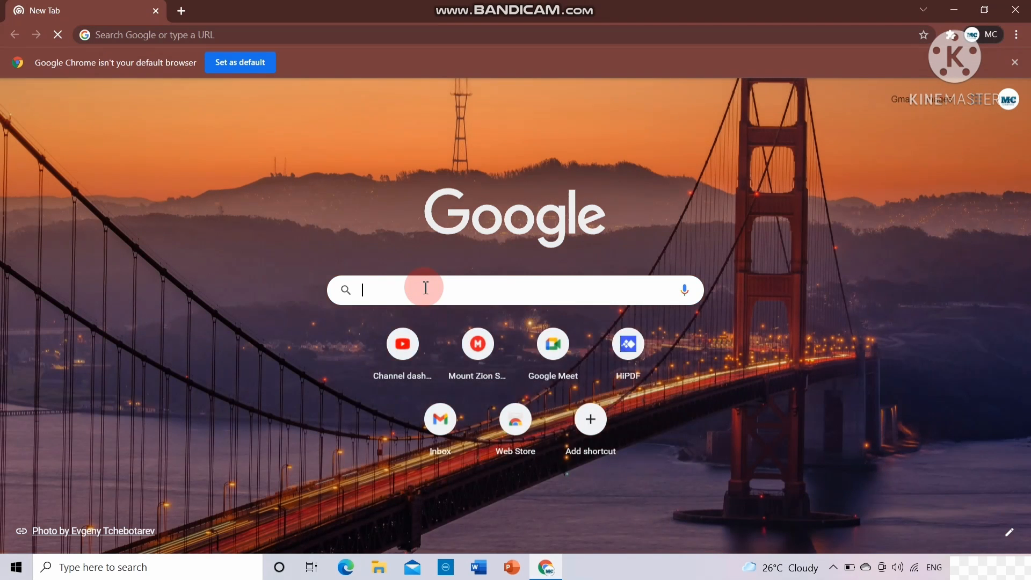
Search Google for "arduino uno software" and open the Software page on arduino.cc.
click(425, 288)
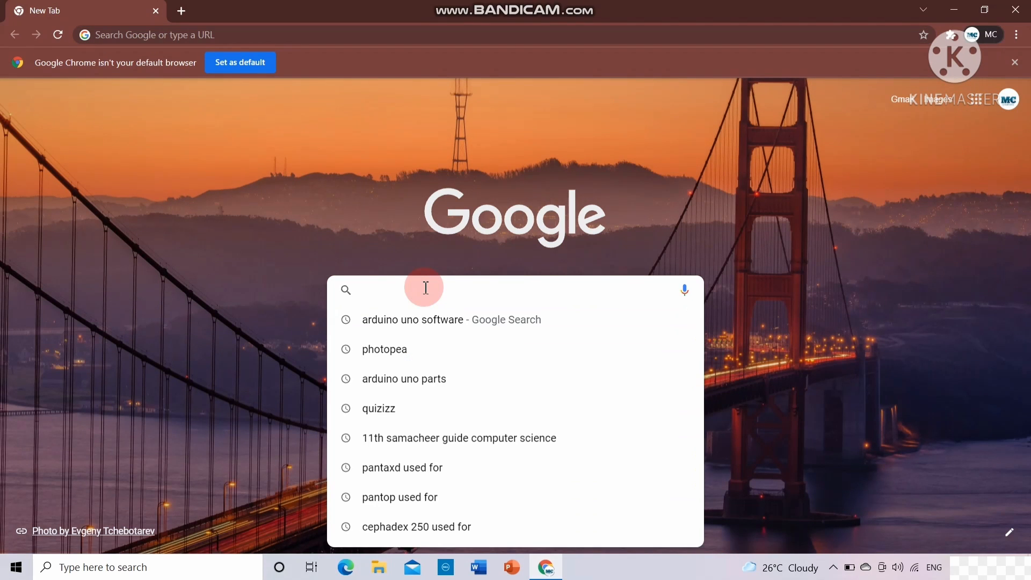
text(A)
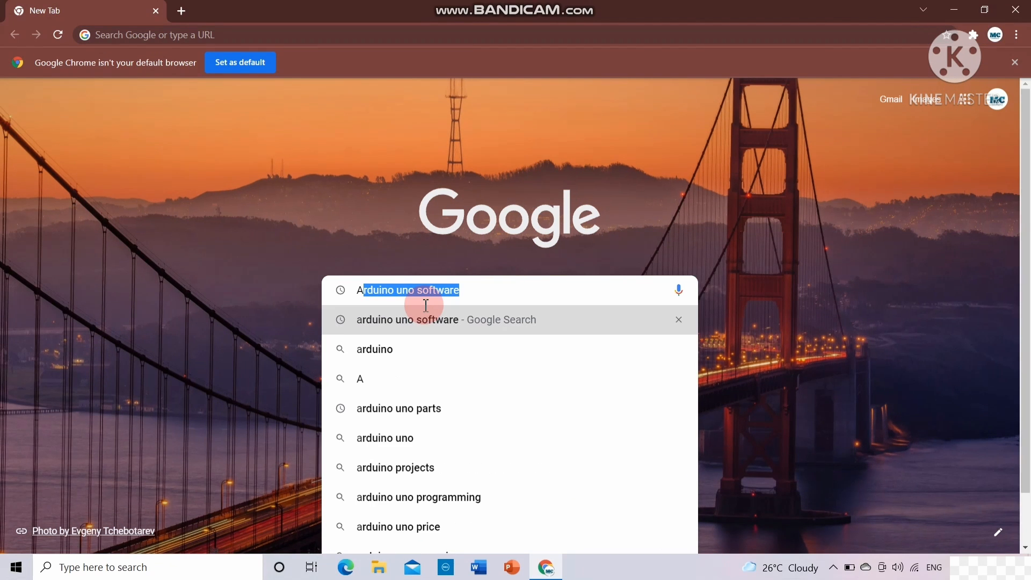
text(rduino)
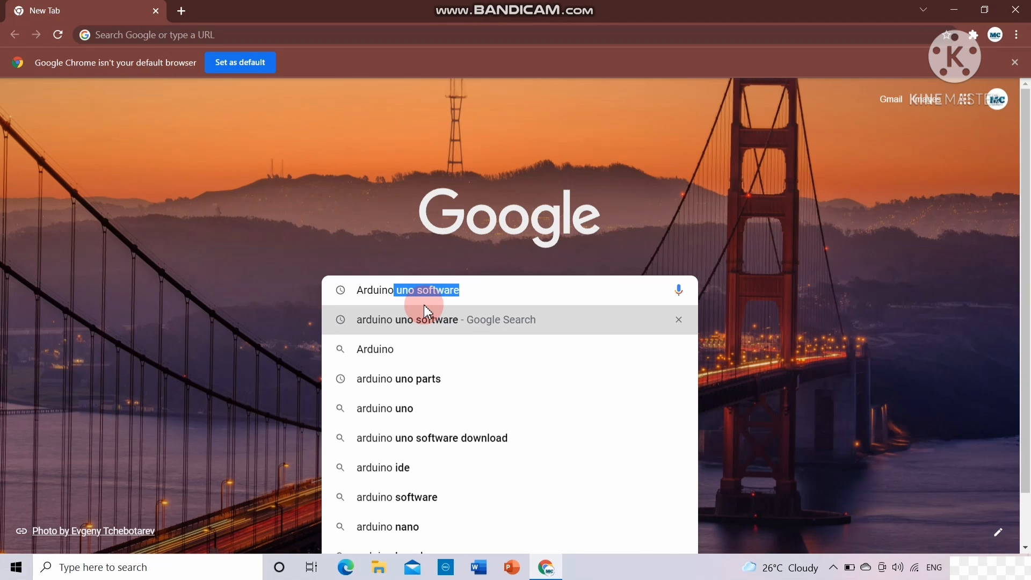
key(Return)
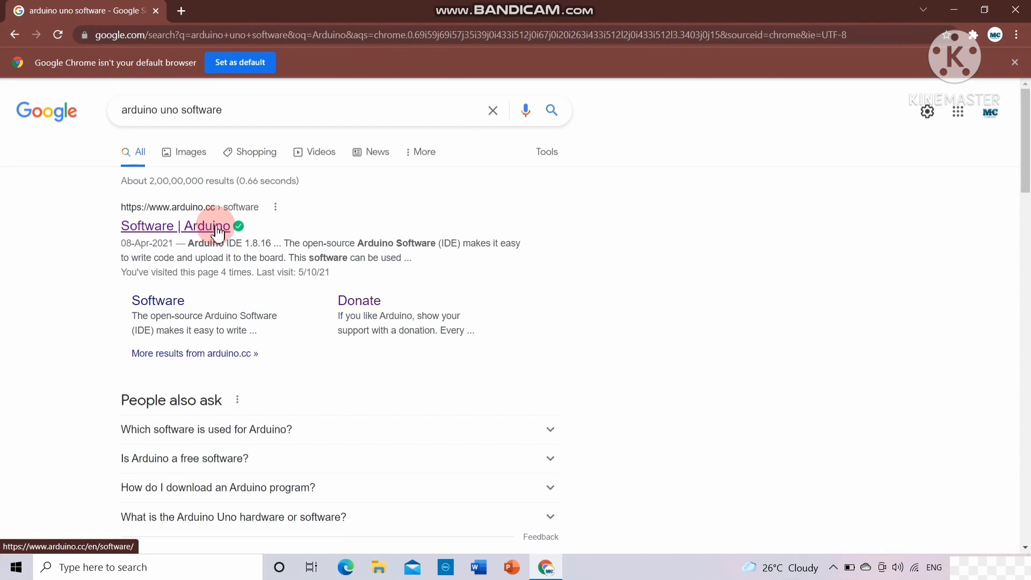
mouse_move(239, 226)
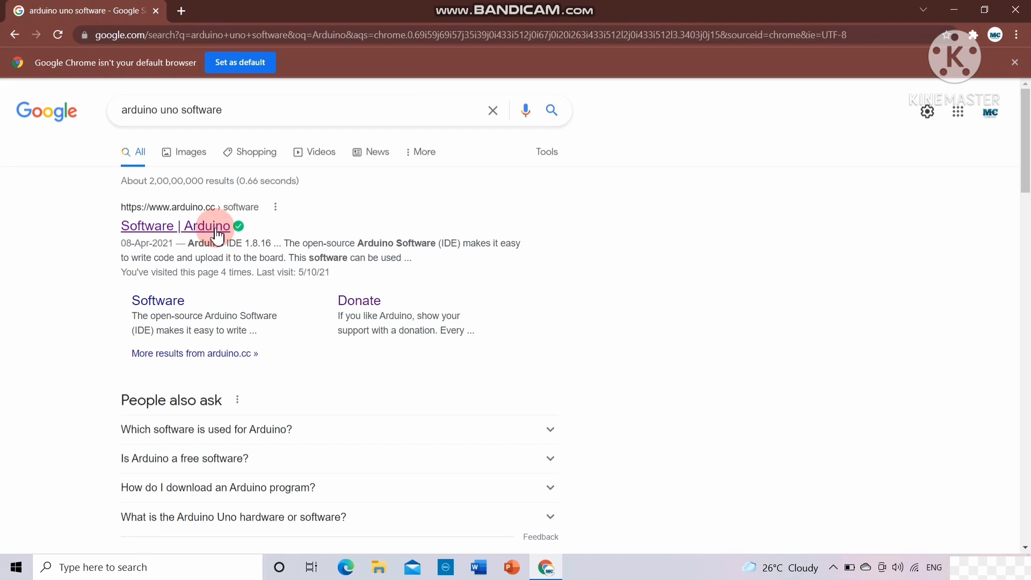
click(218, 231)
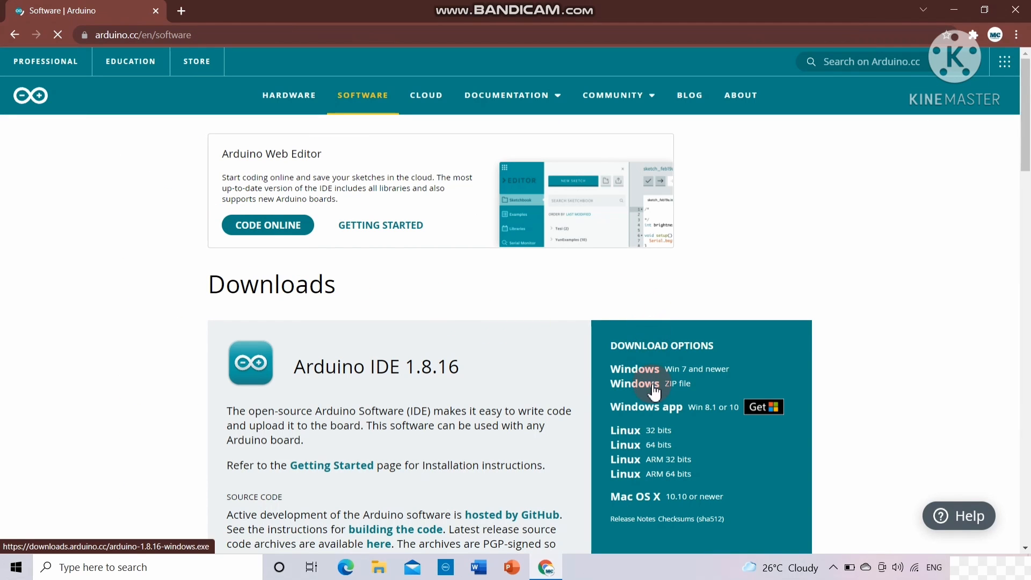
Download the Windows ZIP file of Arduino IDE 1.8.16 without making a donation.
click(610, 385)
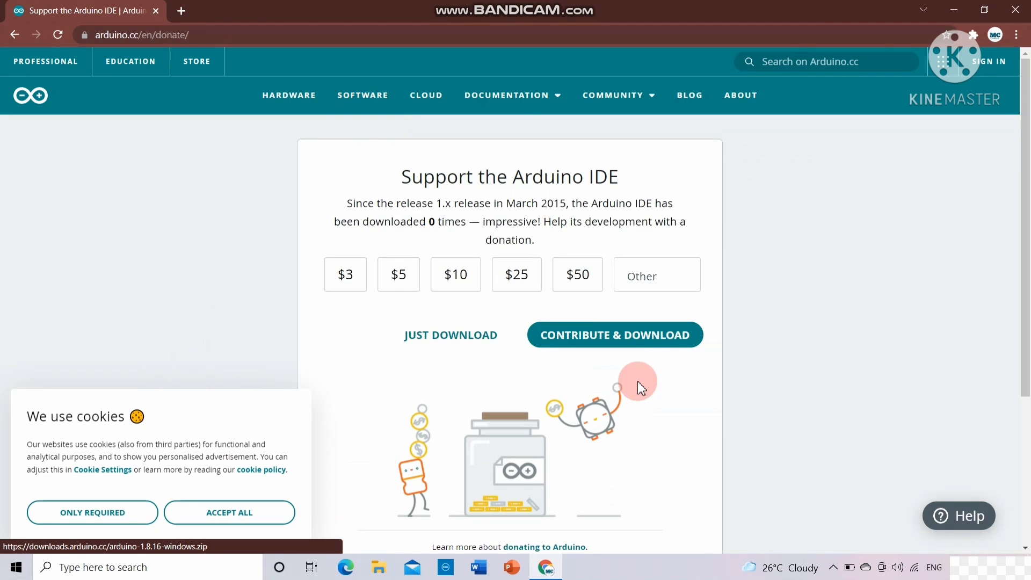
click(470, 336)
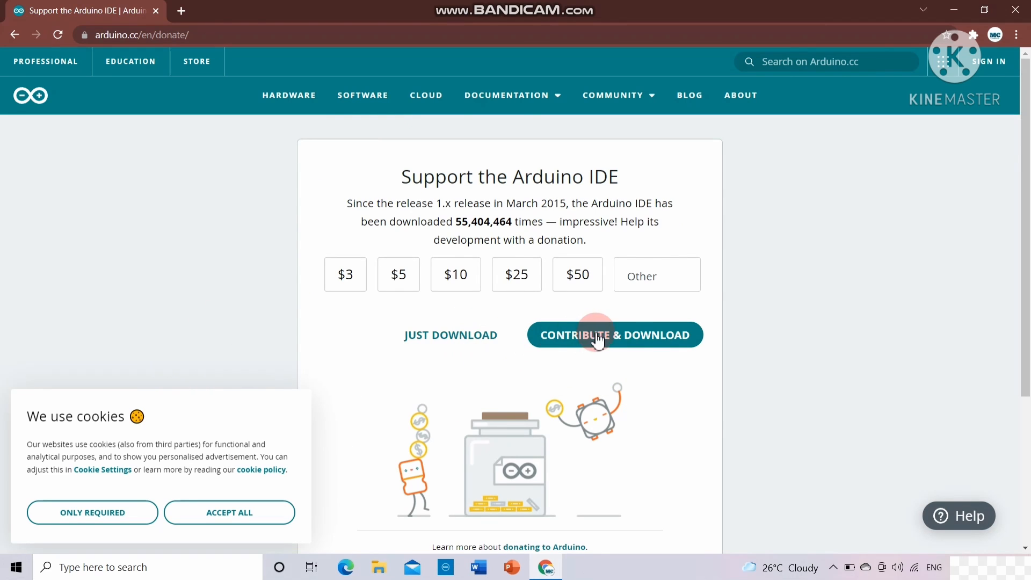
click(488, 343)
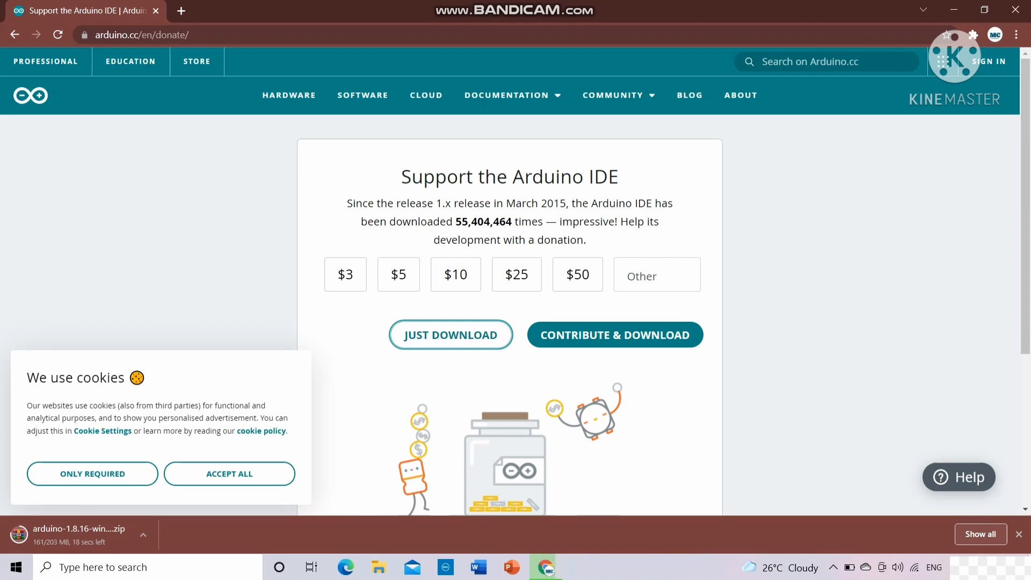
Let the arduino-1.8.16-windows.zip download continue, and close the archive window once it has opened.
click(143, 535)
key(alt+F4)
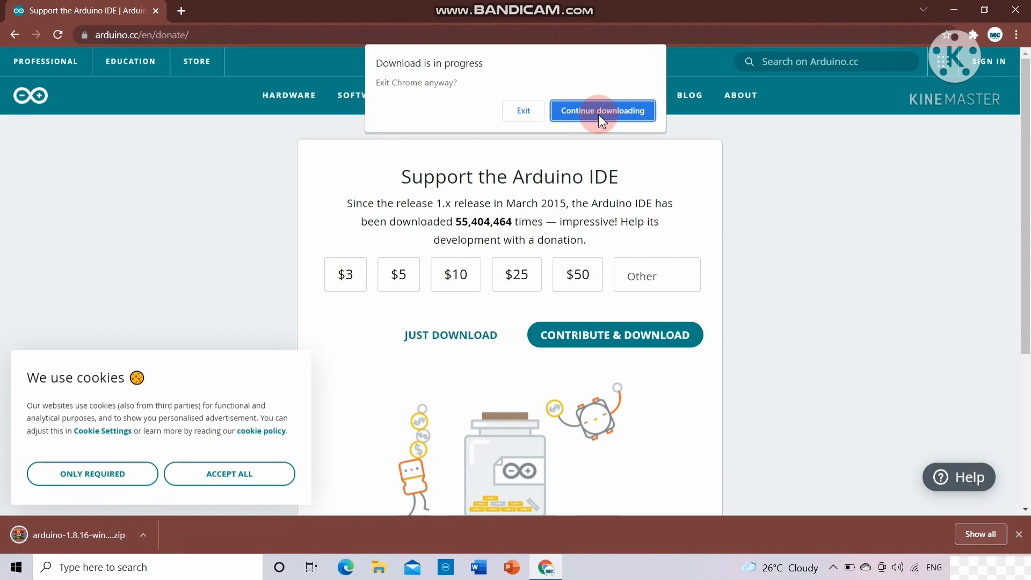
click(601, 111)
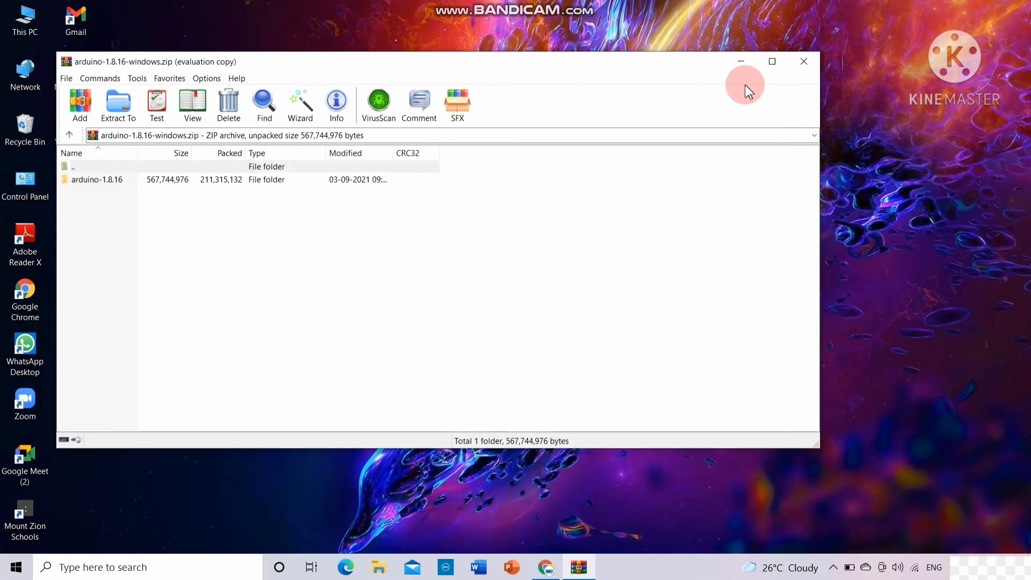
key(alt+F4)
Launch the arduino-1.8.15-windows installer from the software\Arduino uno folder on the DATA (E:) drive.
double_click(24, 18)
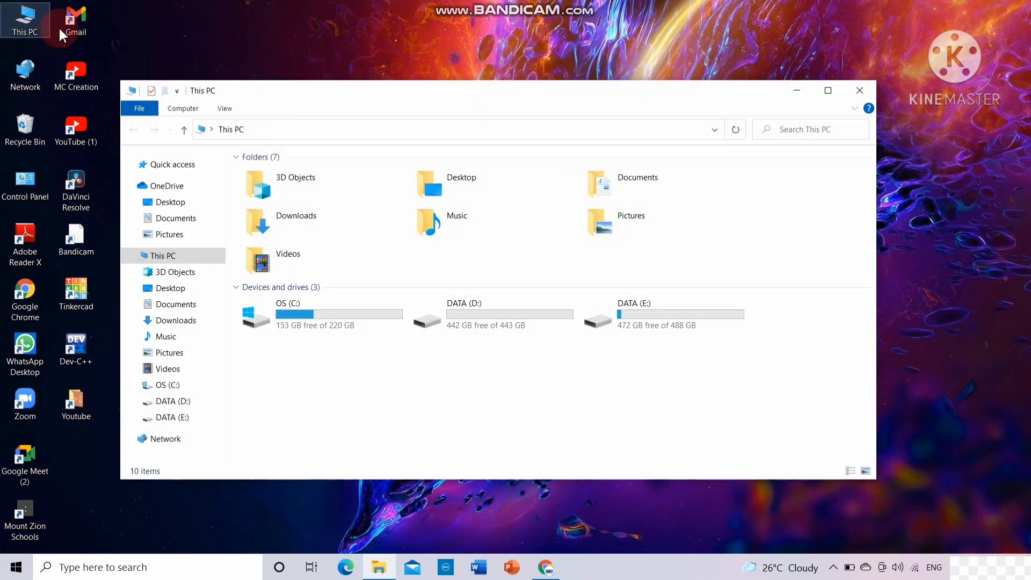
double_click(685, 316)
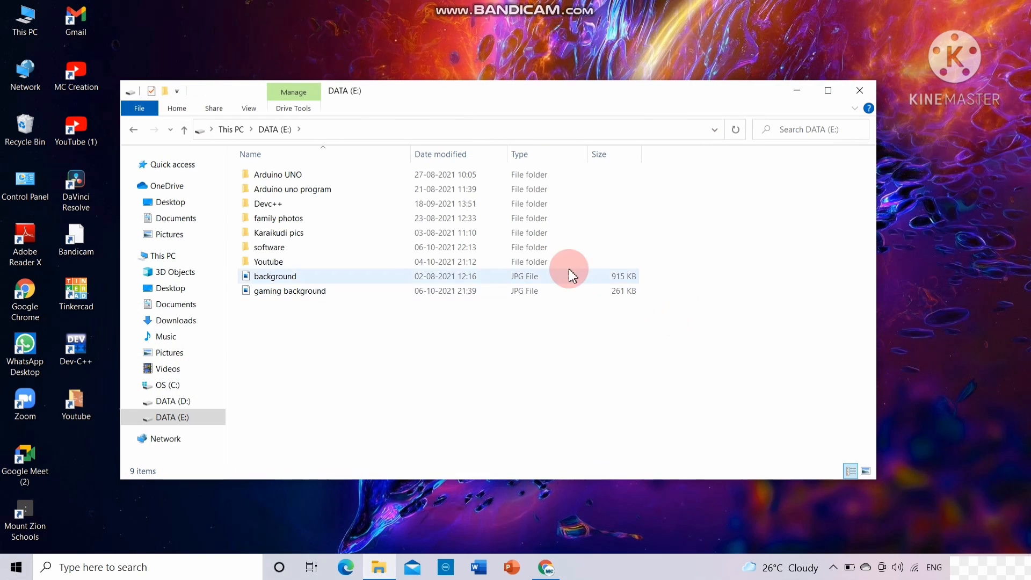
double_click(459, 247)
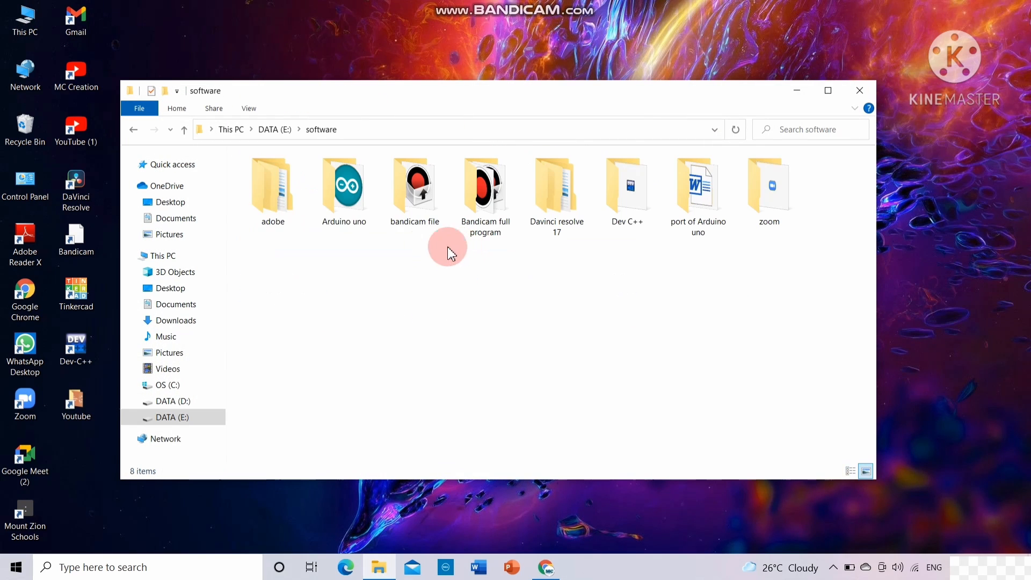
double_click(352, 192)
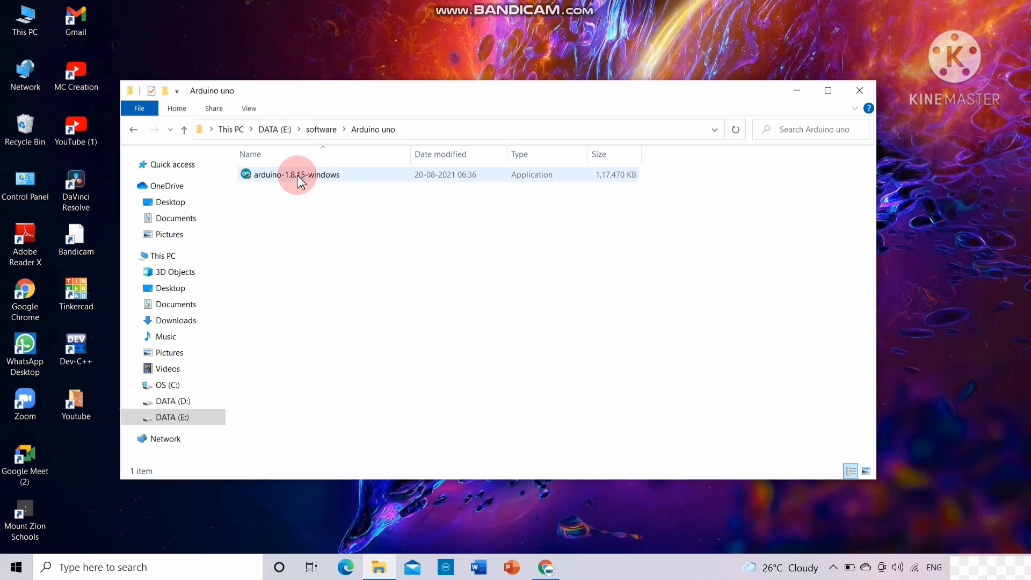
click(507, 176)
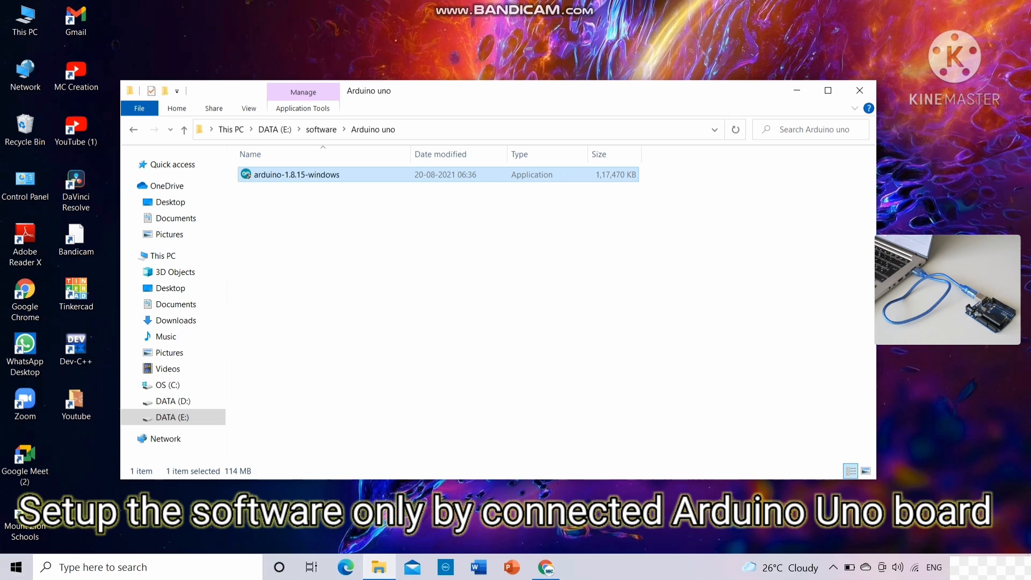
click(471, 365)
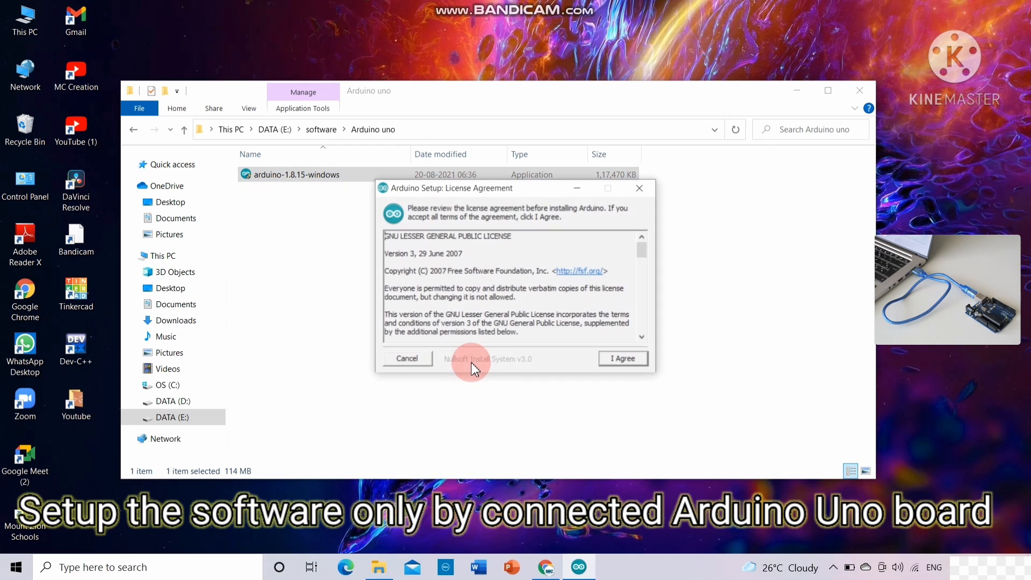
Review and accept the license agreement in the Arduino setup.
click(639, 349)
click(653, 244)
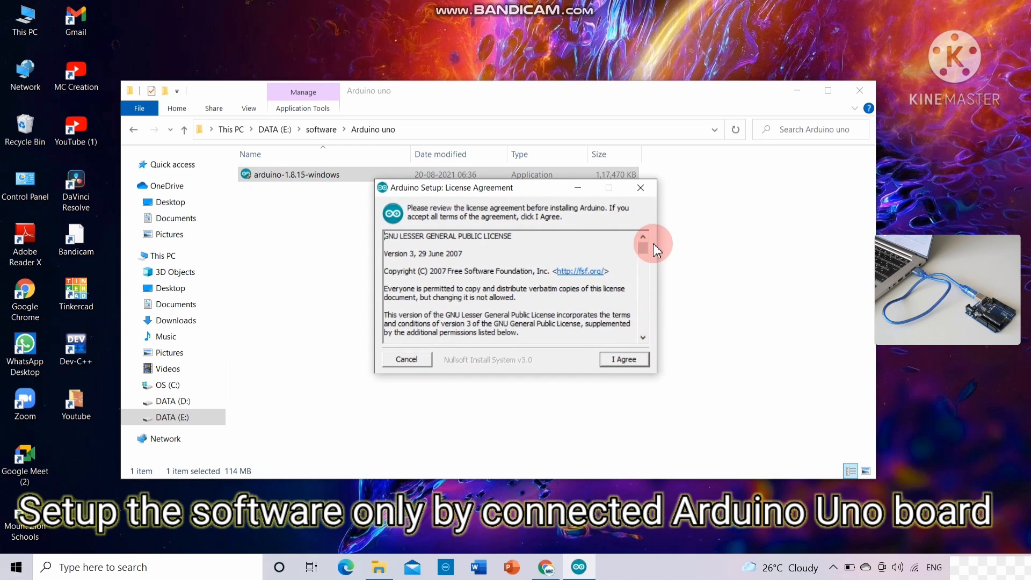
mouse_move(643, 248)
mouse_down()
mouse_move(643, 272)
mouse_move(650, 233)
mouse_up()
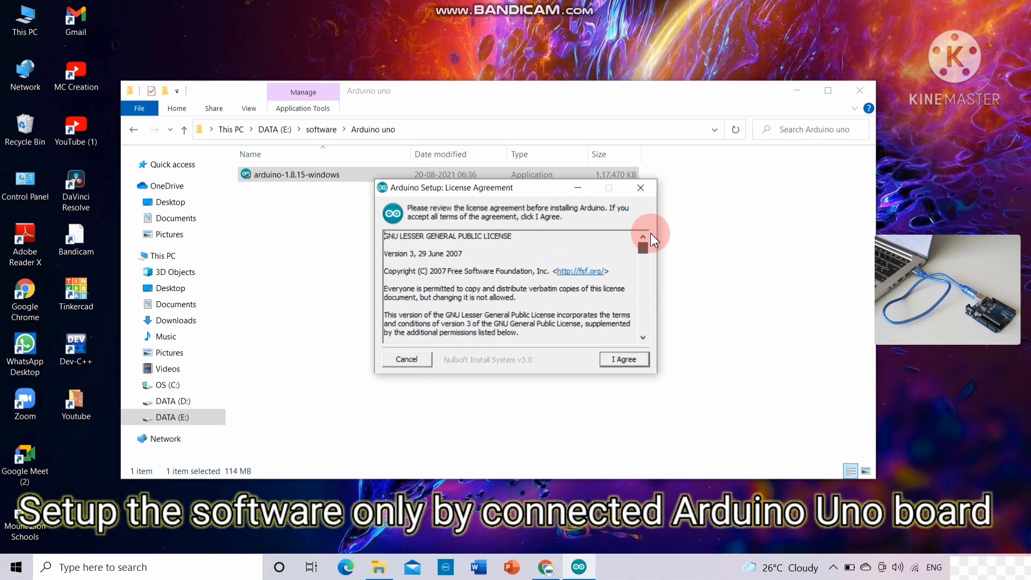
click(623, 356)
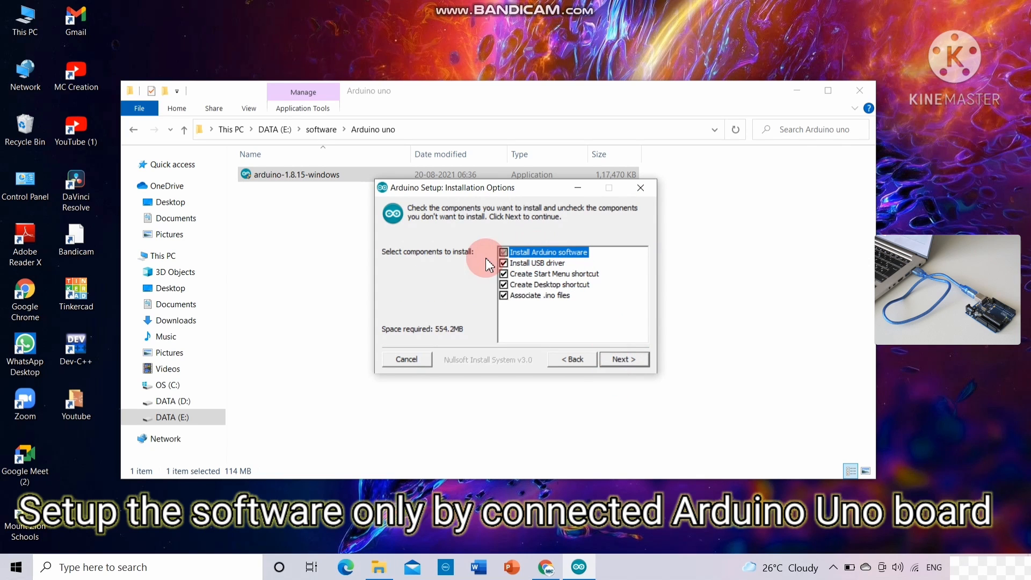
Keep all components selected and install Arduino into C:\Program Files (x86)\Arduino.
click(505, 285)
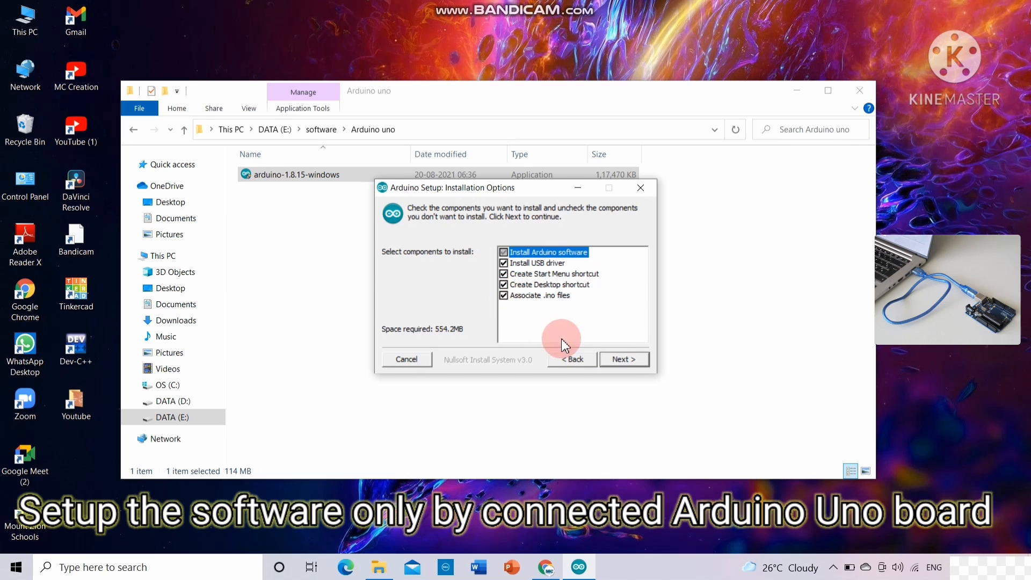
click(617, 359)
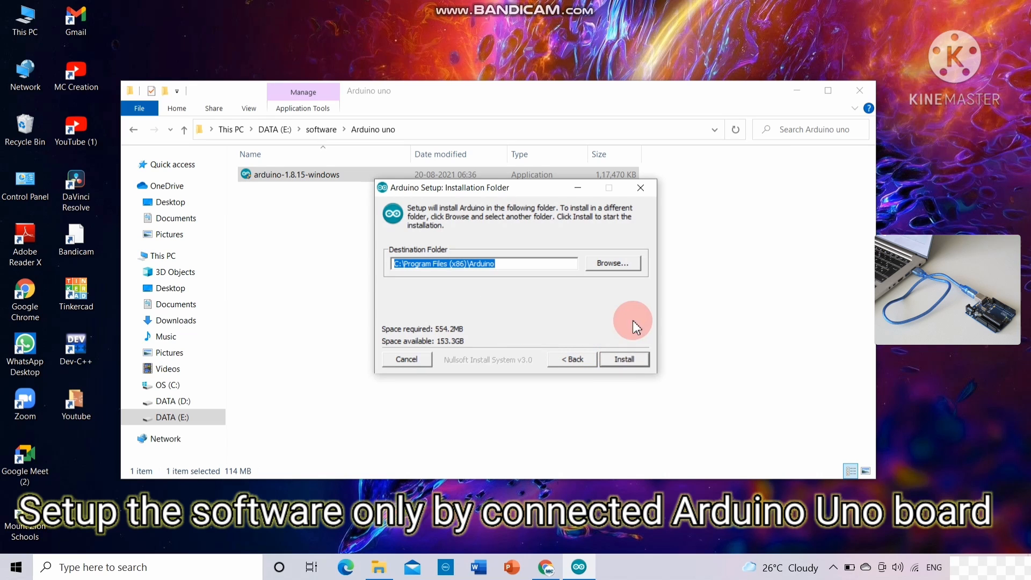
click(635, 359)
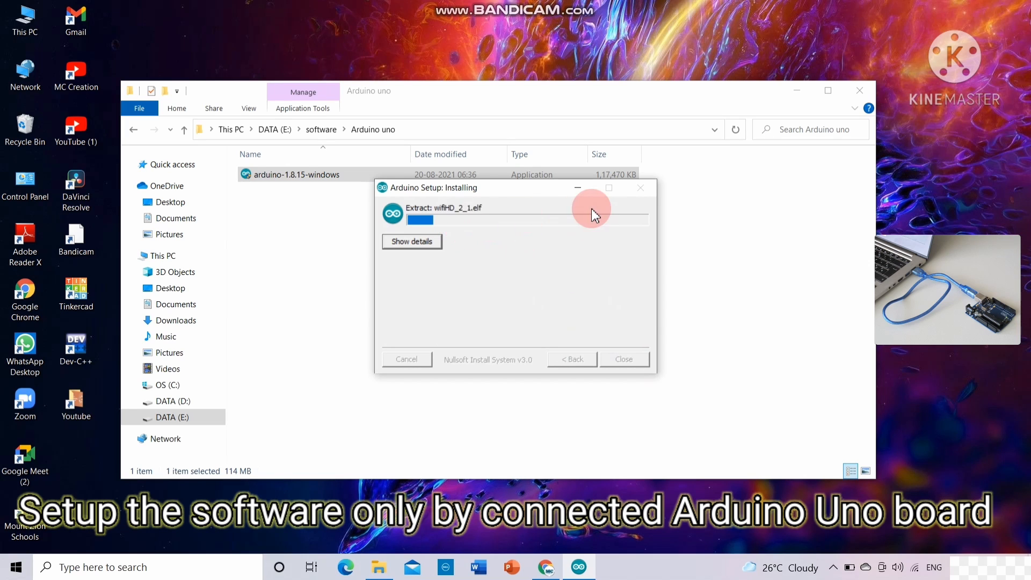
Show the installation details, then close the completed setup and the Arduino uno folder window.
click(412, 240)
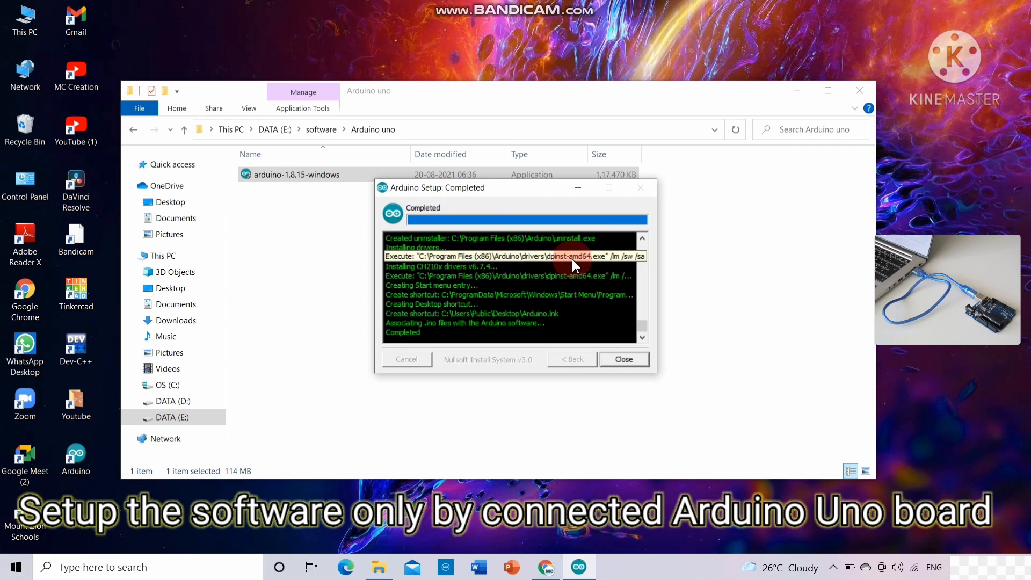
click(628, 360)
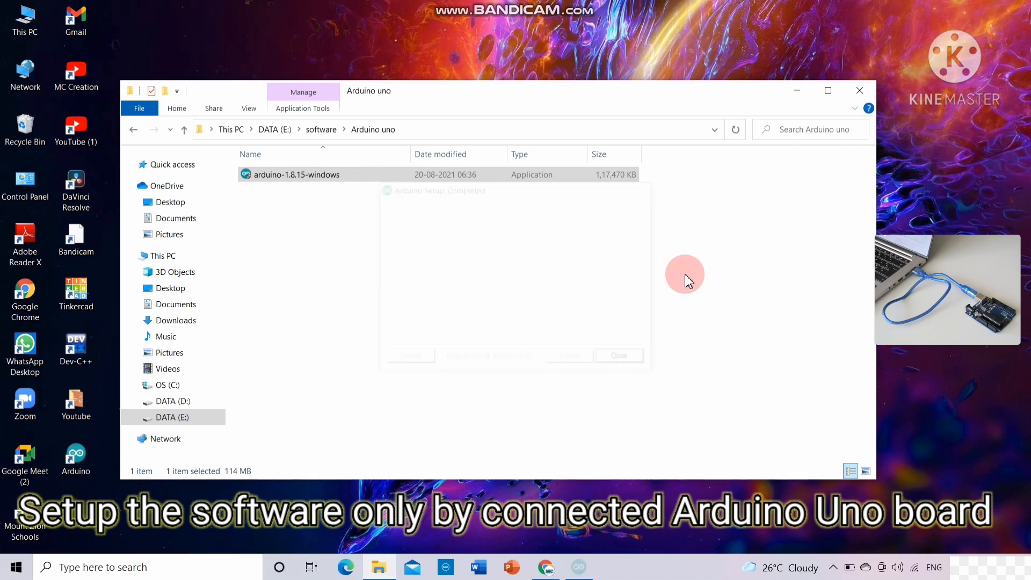
click(860, 90)
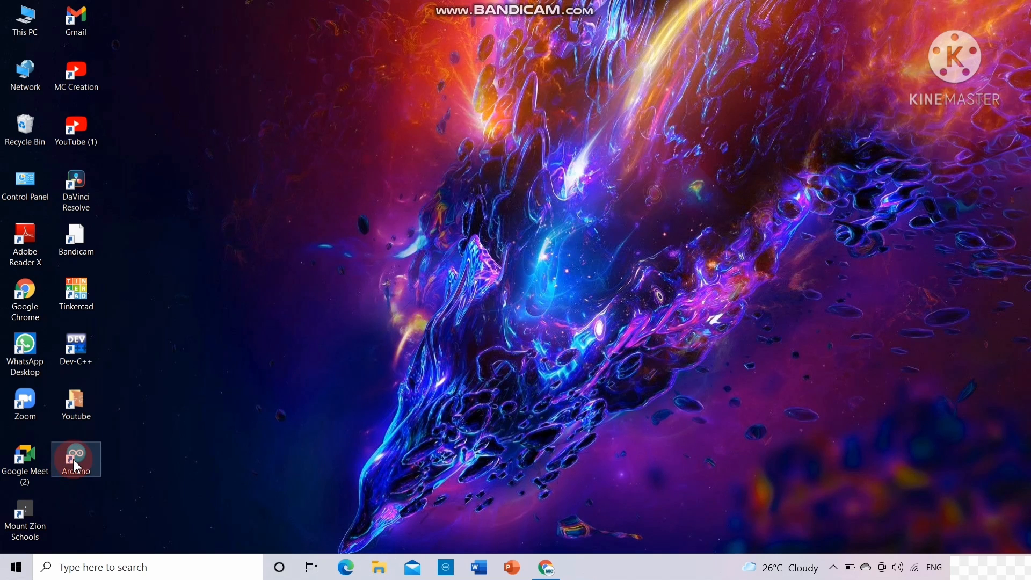
Launch the Arduino IDE from the desktop and choose COM3 as the serial port.
double_click(73, 459)
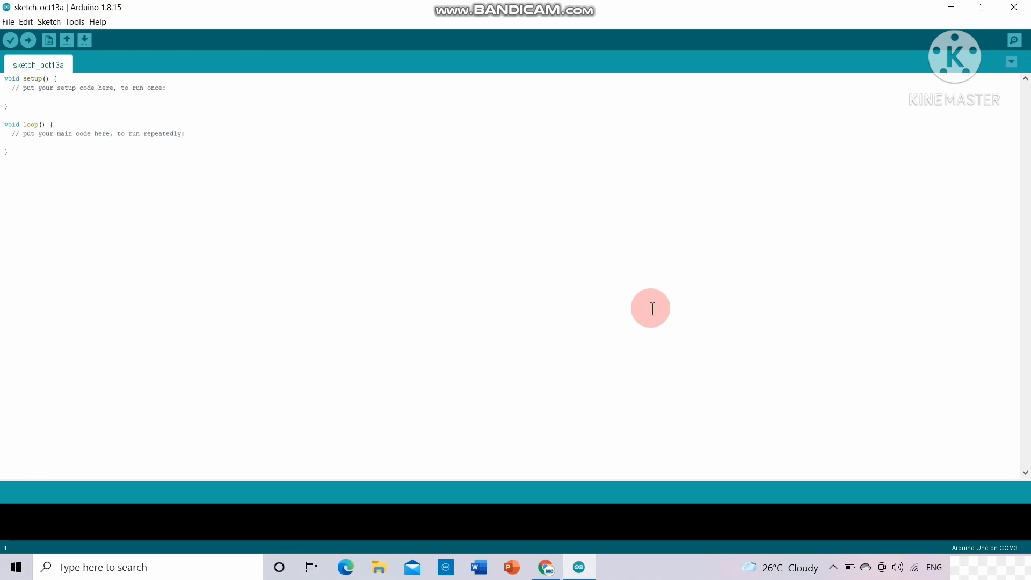
click(68, 19)
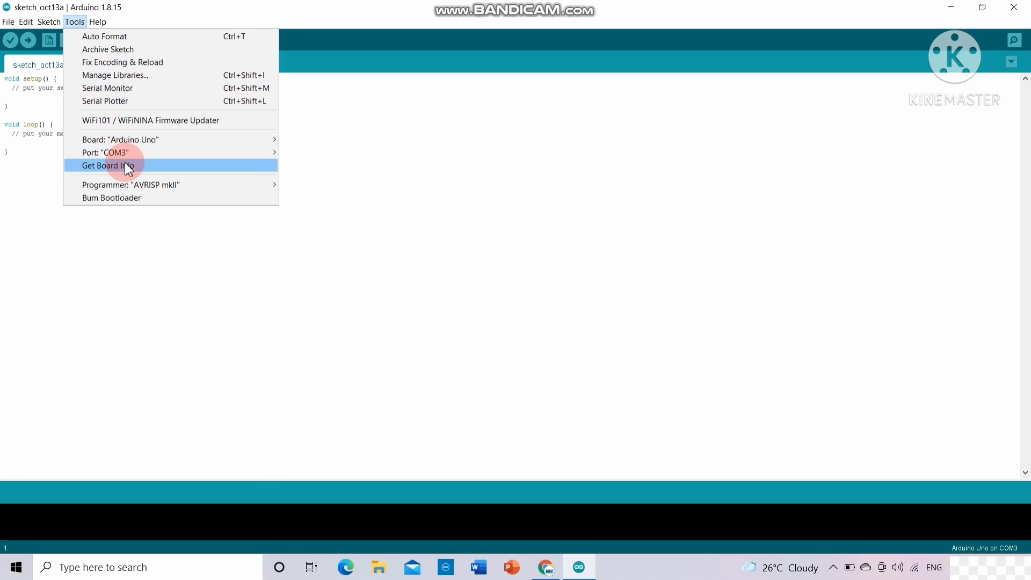
mouse_move(222, 159)
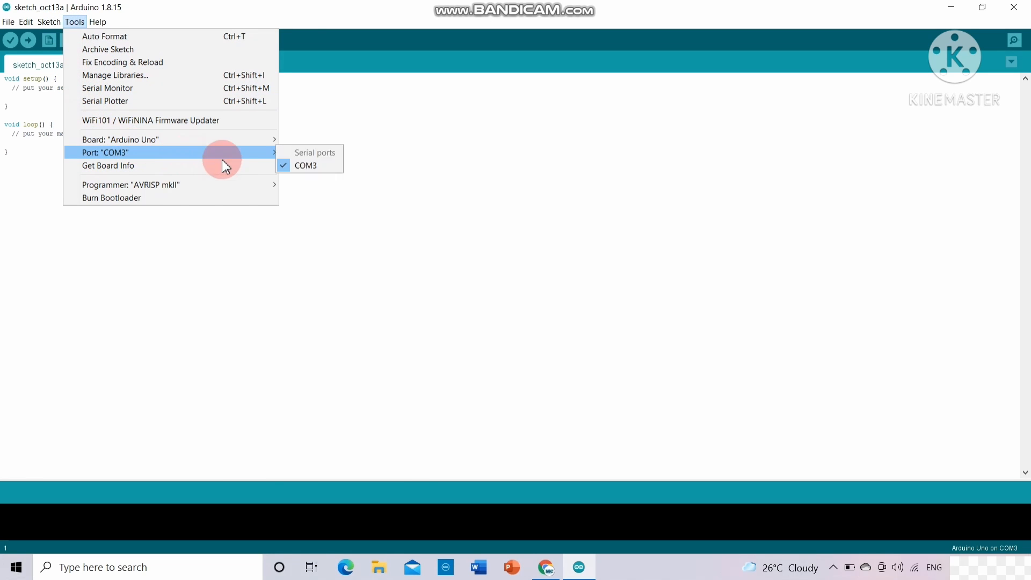
mouse_move(255, 145)
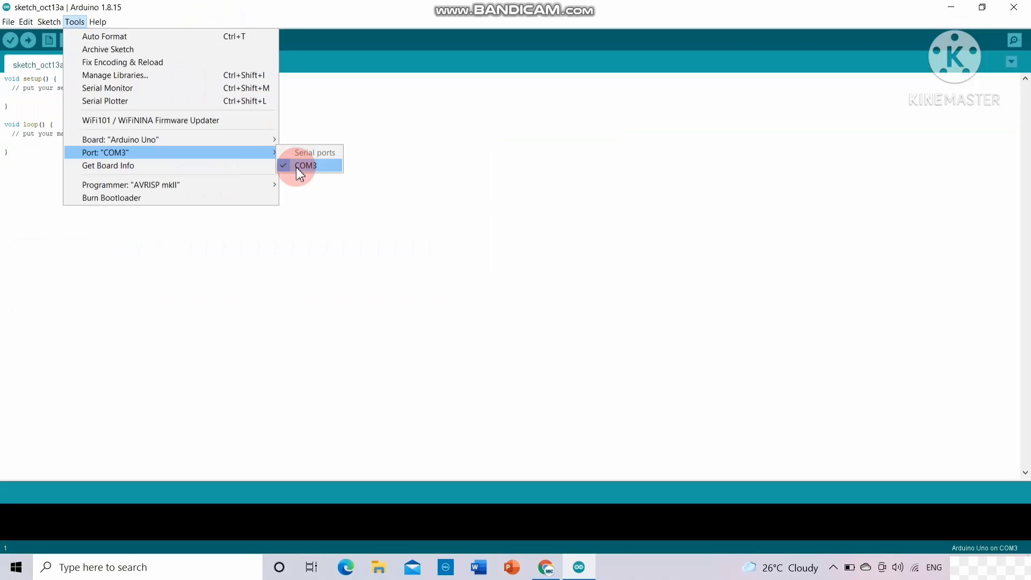
click(596, 327)
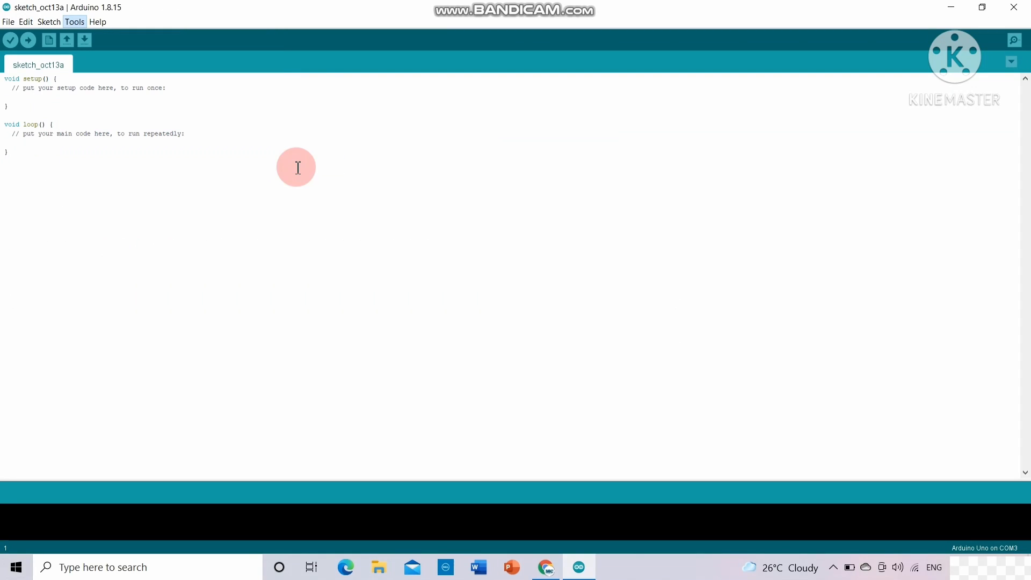
Open the built-in Blink example from 01.Basics and maximize its sketch window.
click(6, 22)
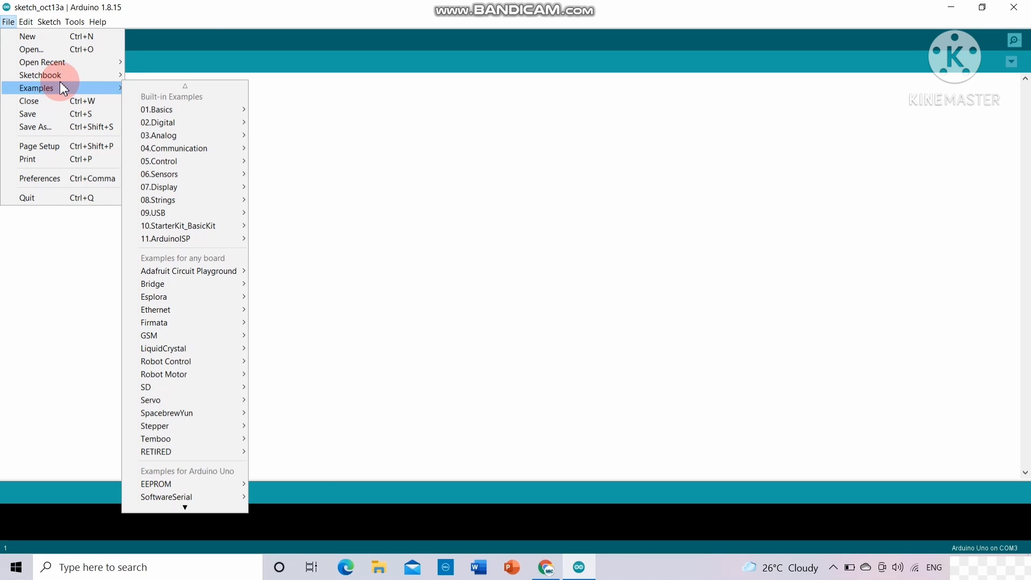
mouse_move(104, 96)
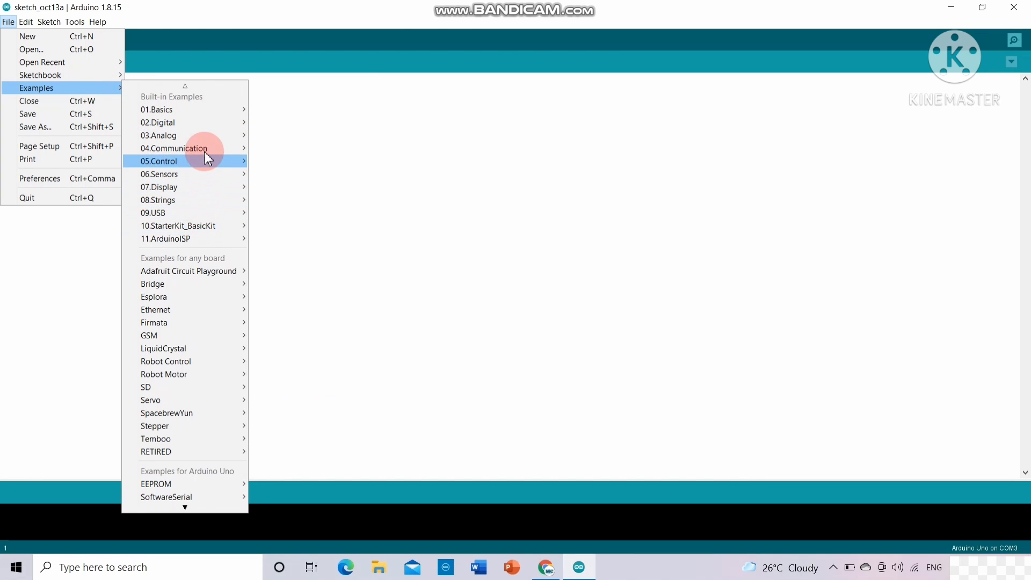
mouse_move(241, 125)
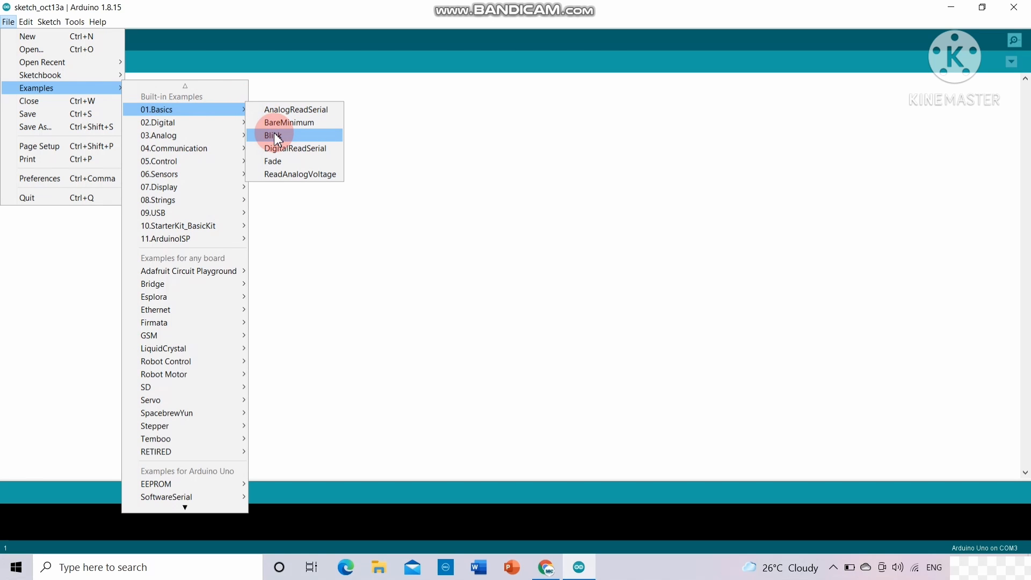
click(275, 135)
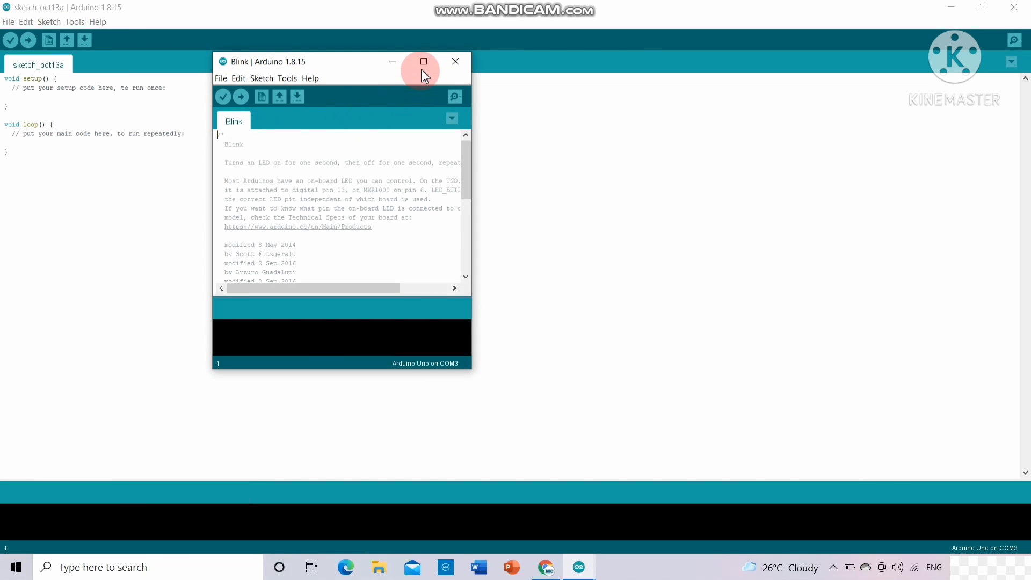
click(424, 61)
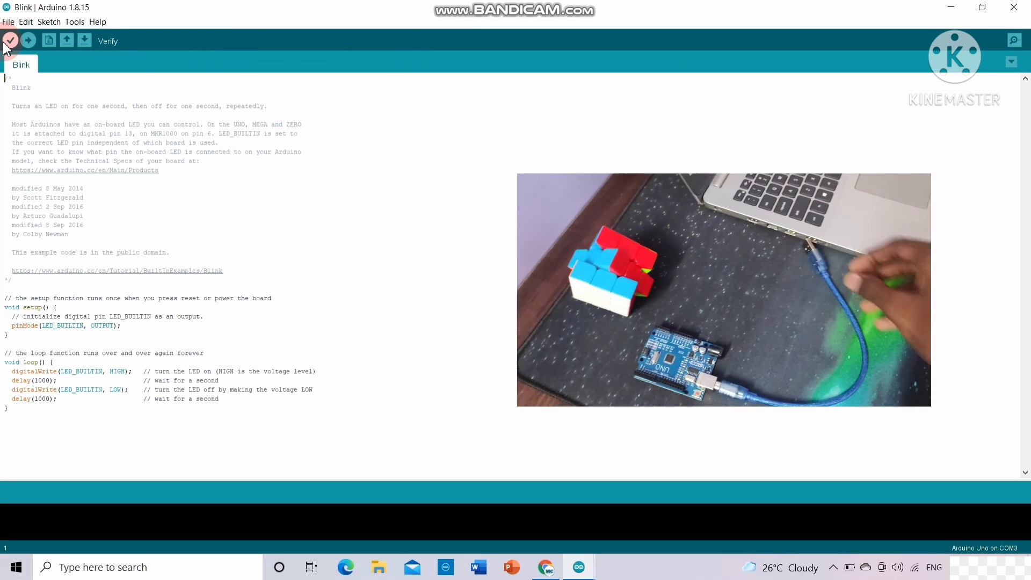
Upload the Blink sketch to the Arduino Uno on COM3.
click(68, 22)
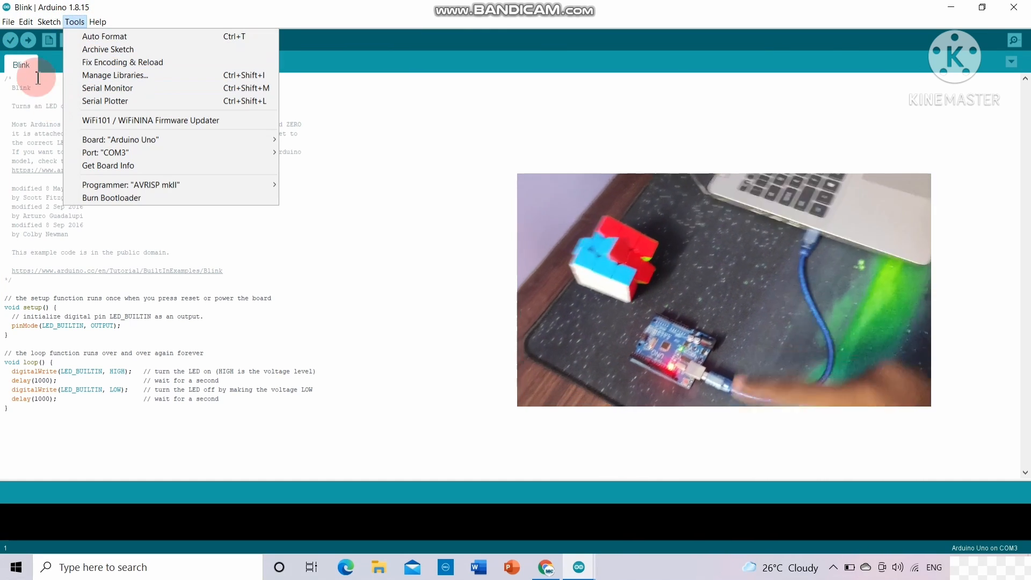
click(38, 78)
click(28, 41)
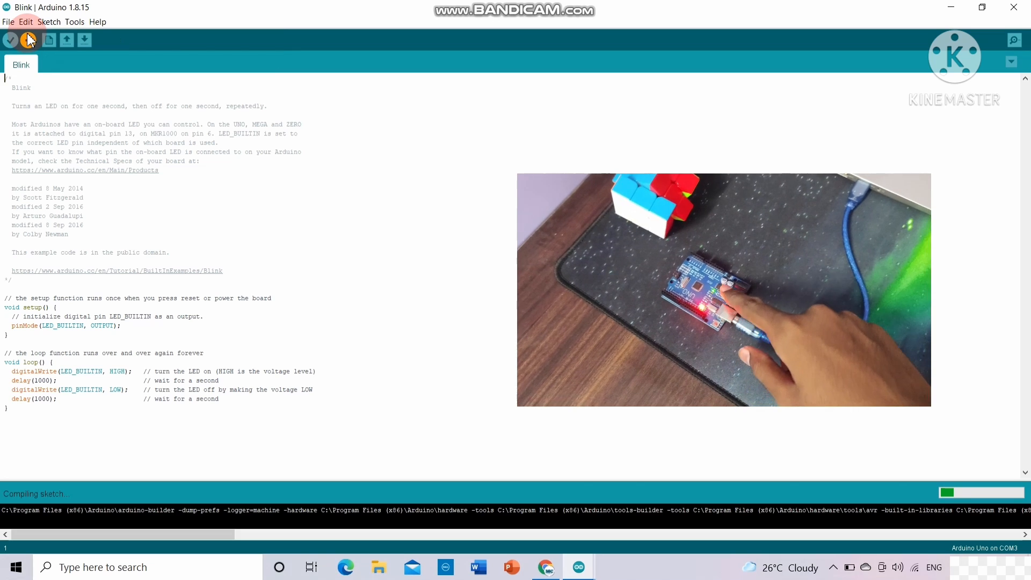